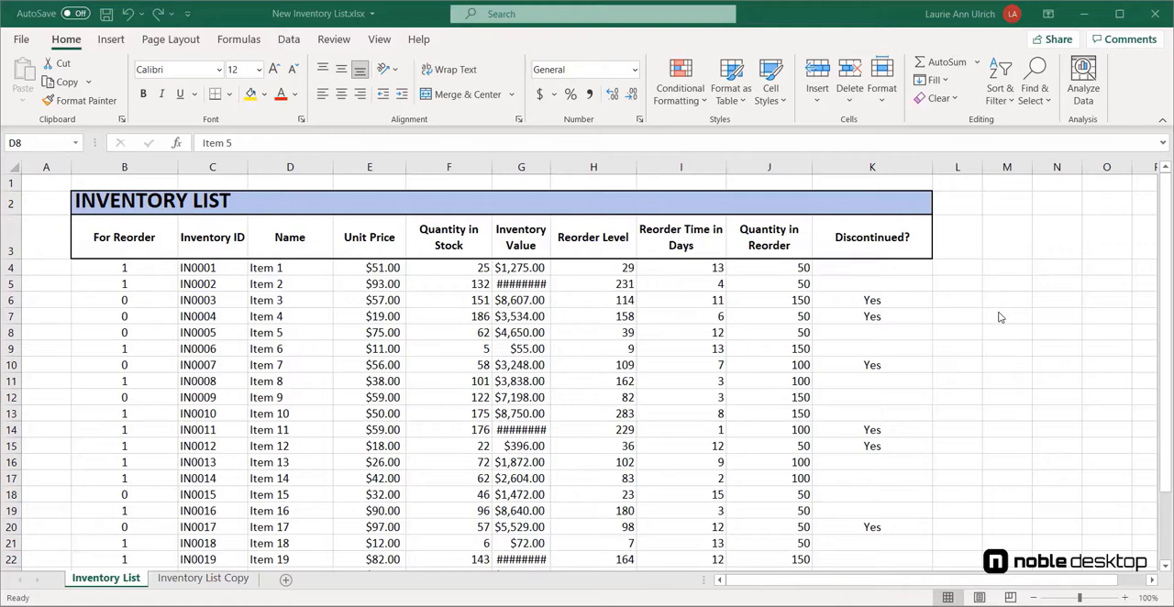
- Widen the Unit Price column E by hand and autofit column B to its longest entry
click(394, 166)
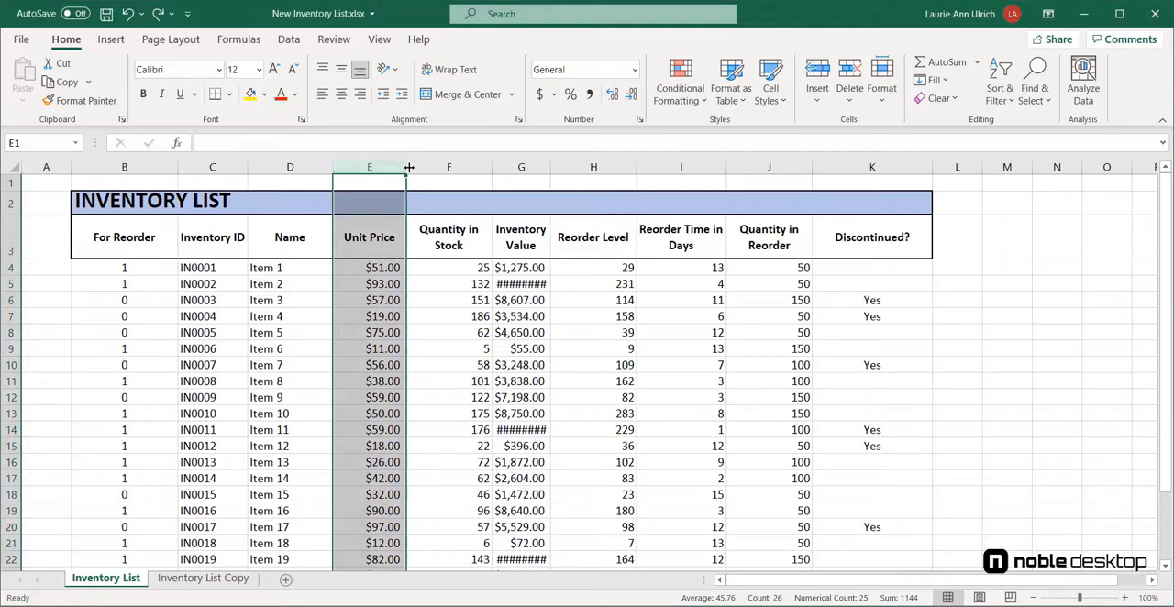
drag(409, 167, 449, 167)
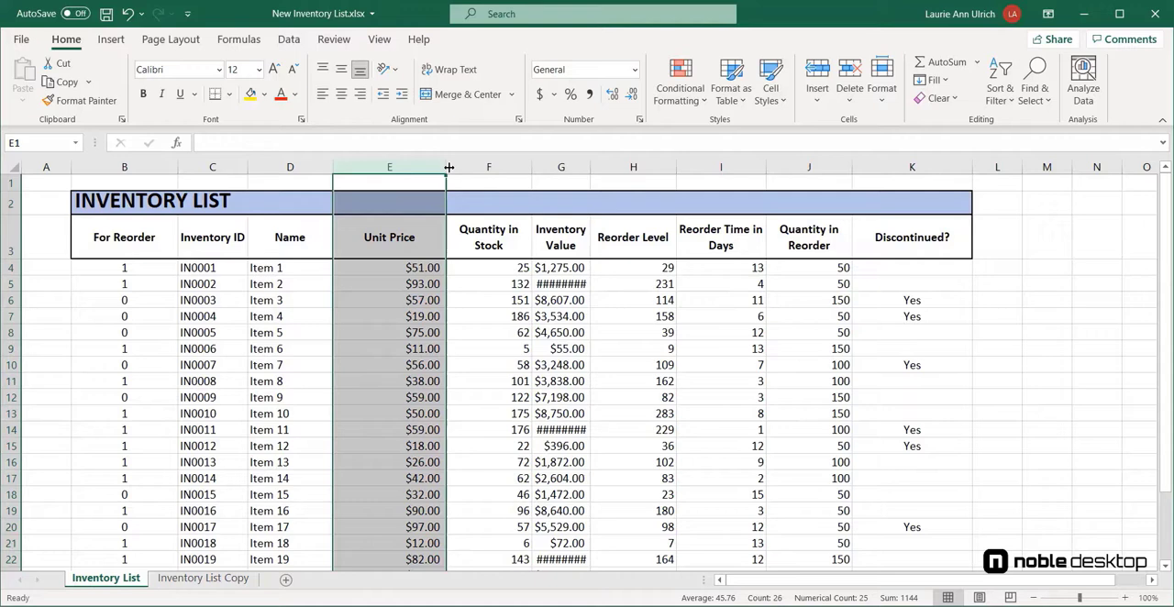
click(170, 167)
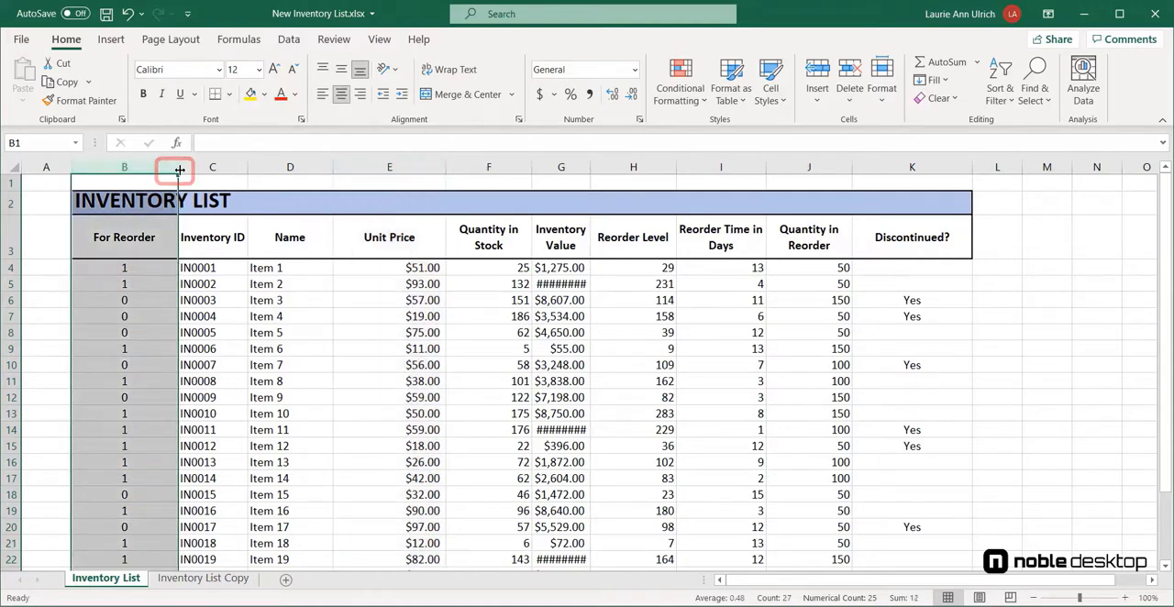
double_click(179, 169)
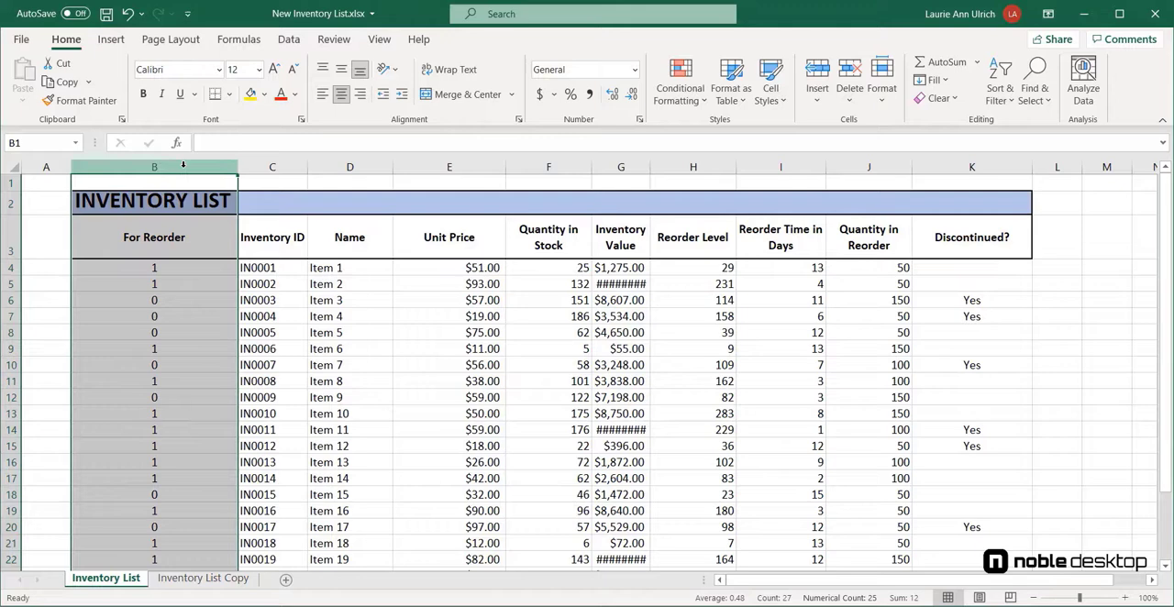
- Set the width of the Inventory Value column G to exactly 20
click(633, 167)
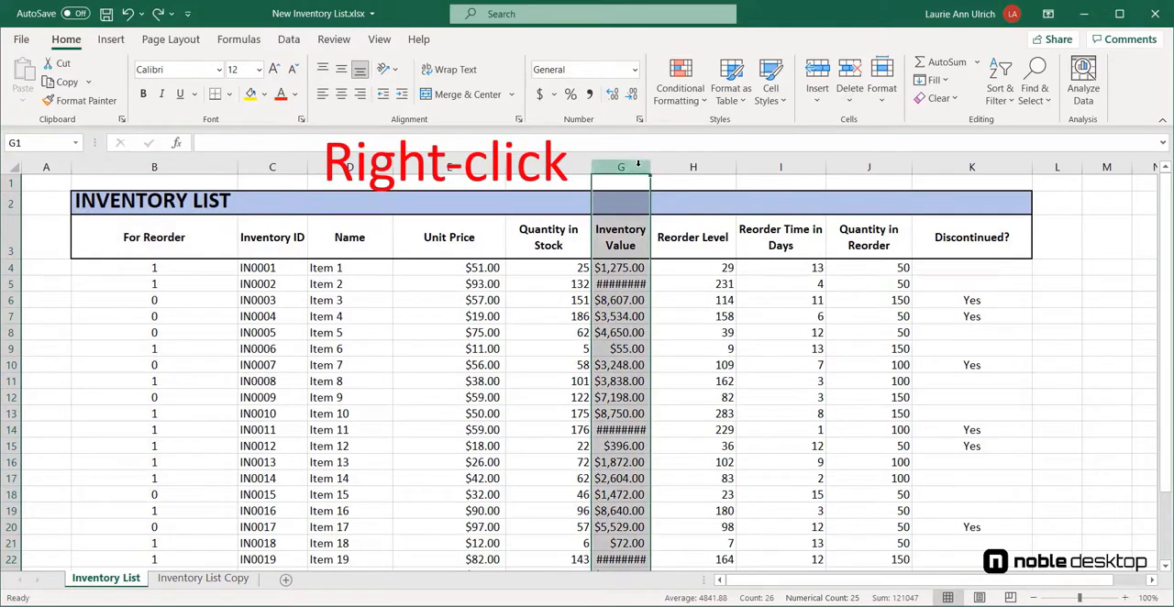
right_click(638, 164)
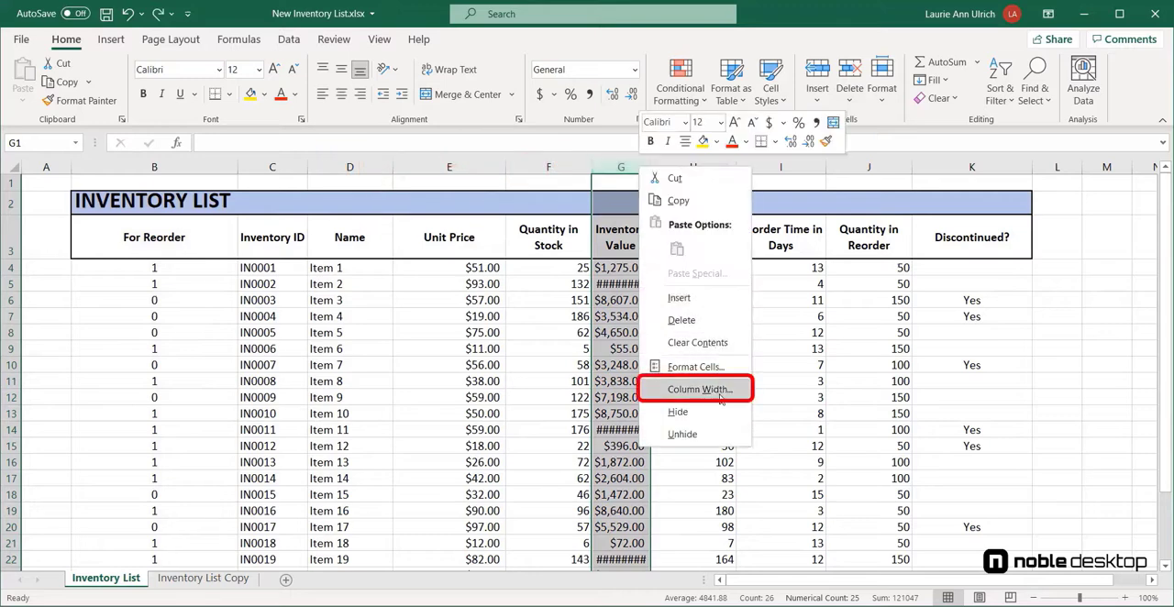
click(720, 395)
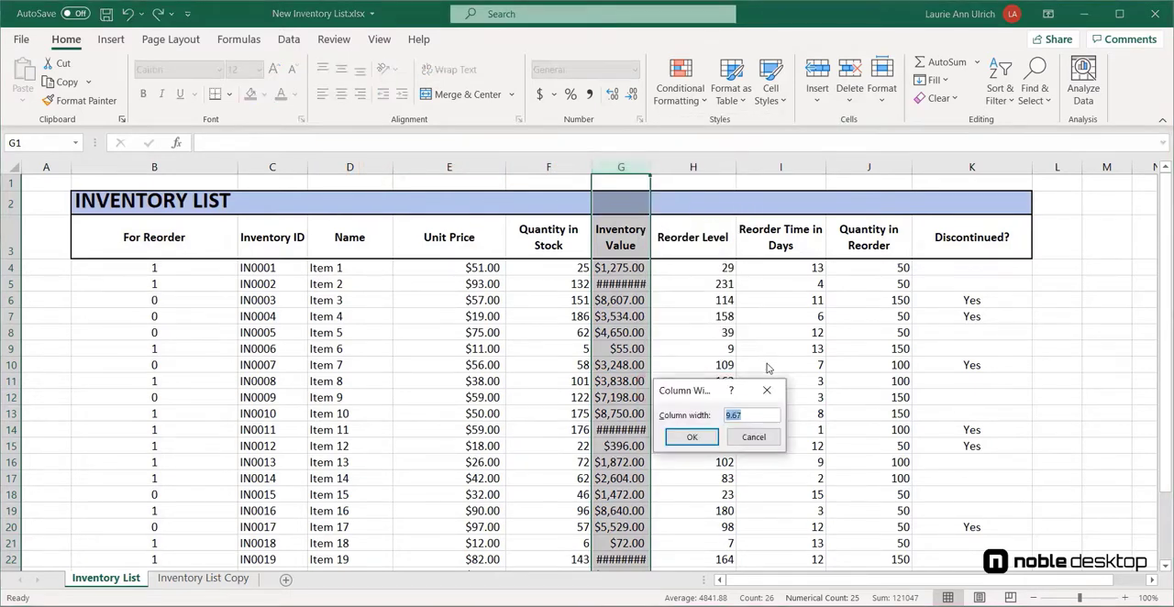
text(20)
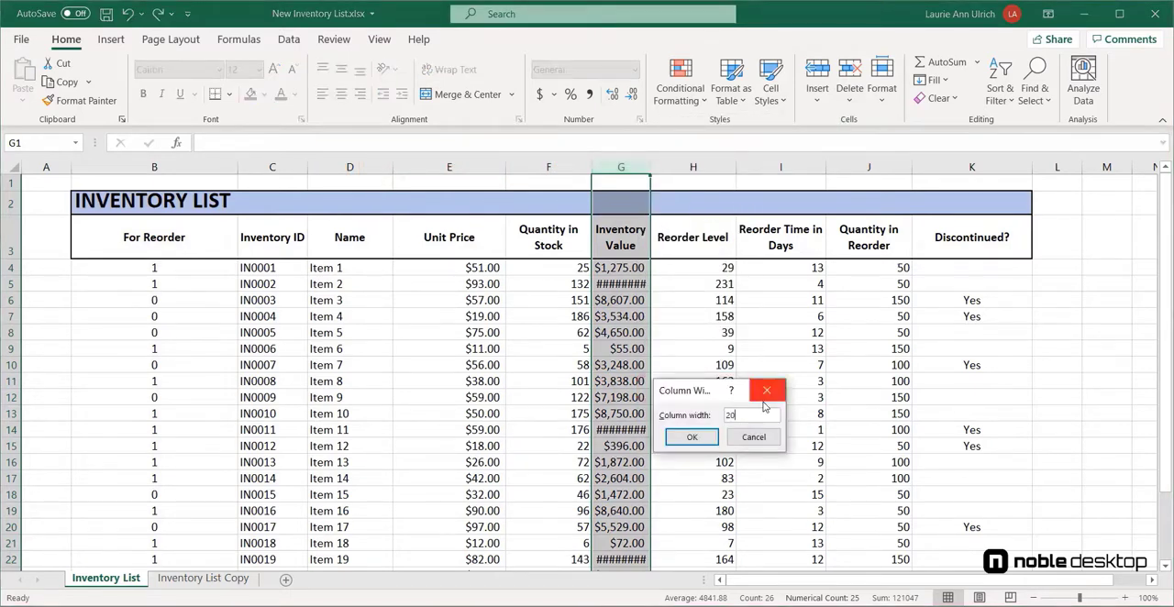
click(693, 437)
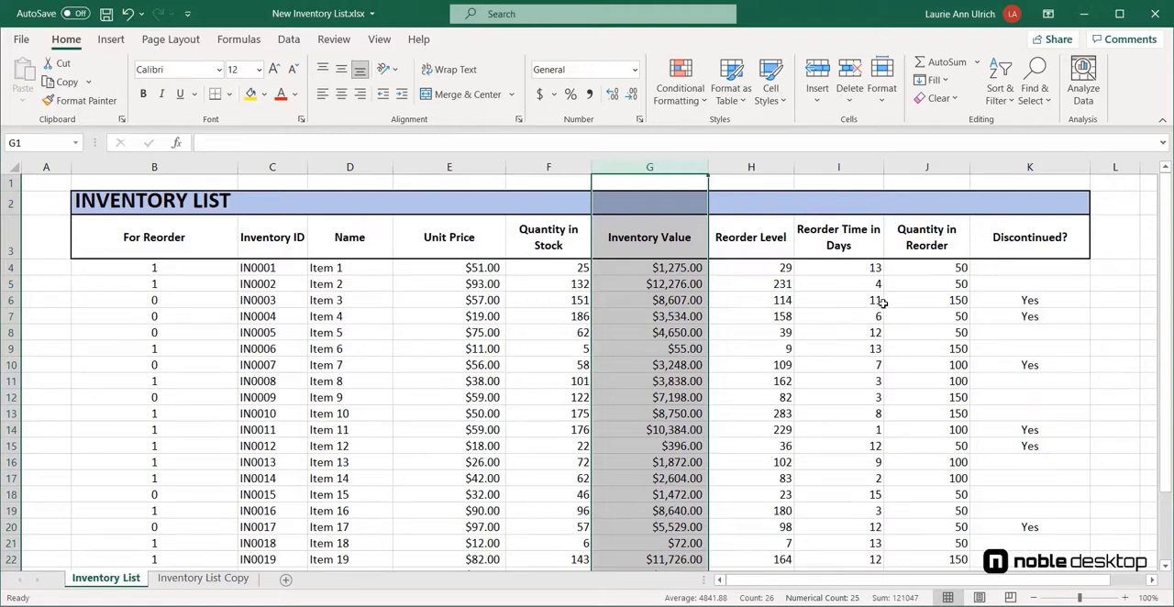
- Apply AutoFit Column Width to the Discontinued? column K
click(1044, 163)
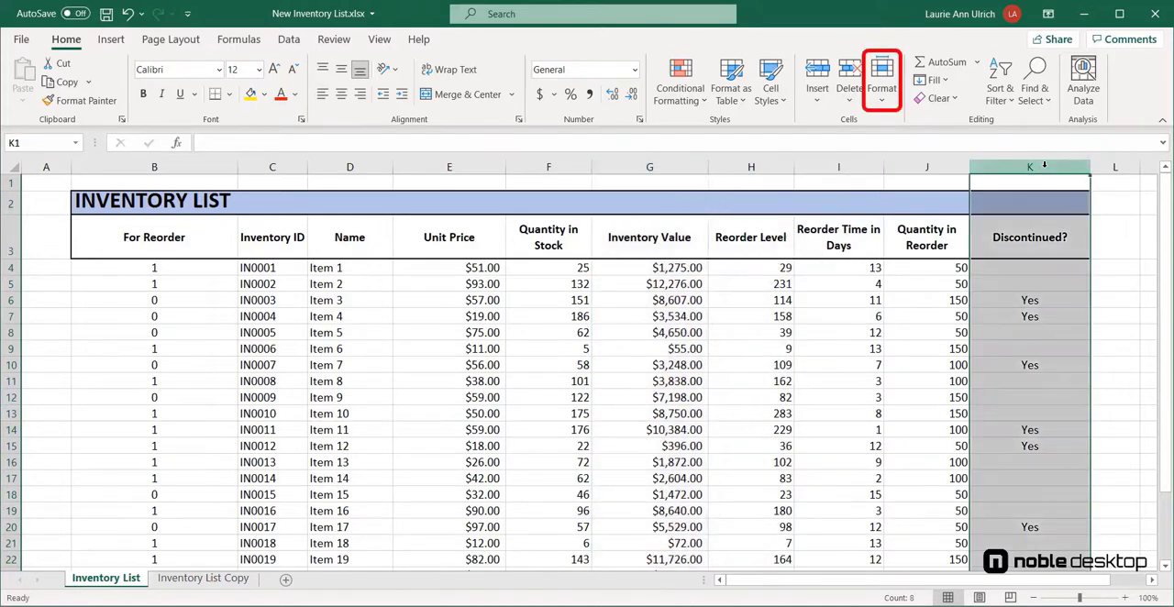
click(885, 99)
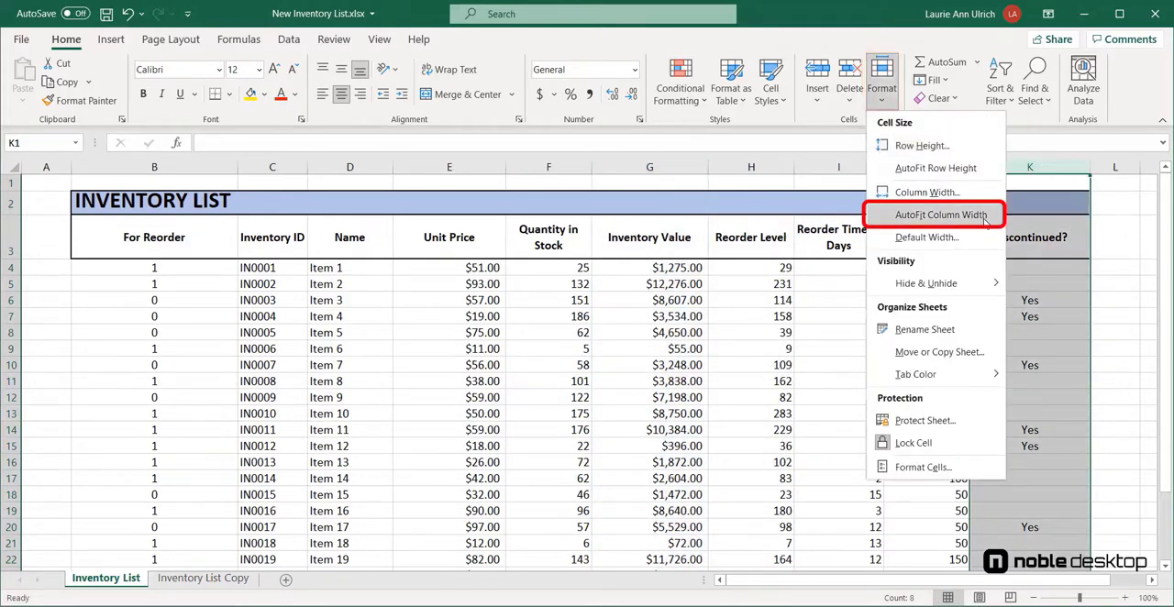
click(940, 214)
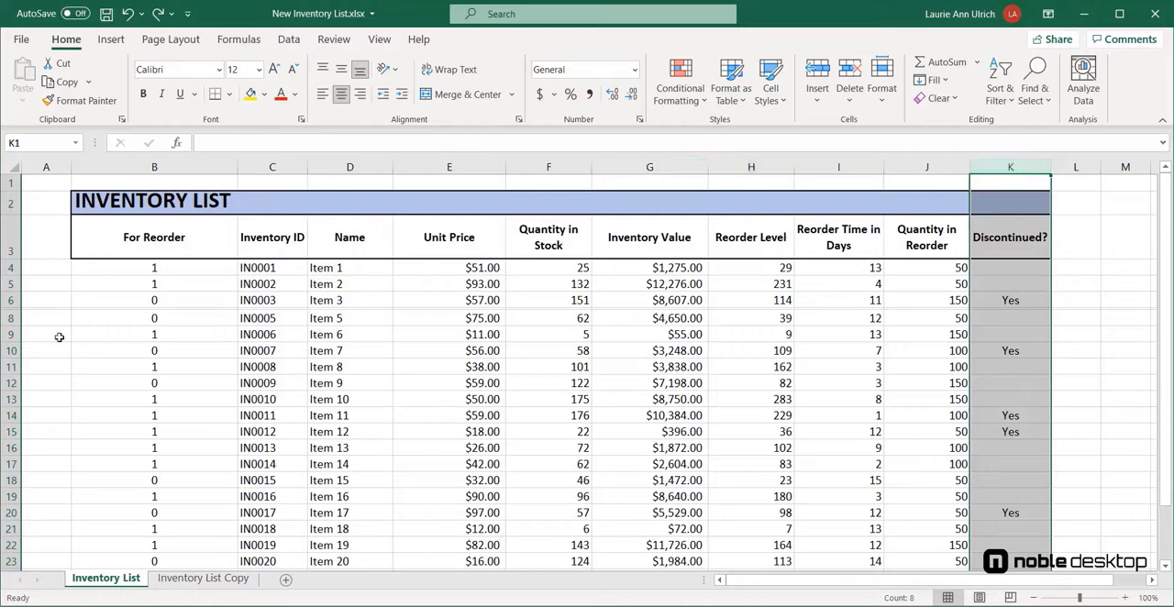
- Make row 8 taller by hand and autofit its height back to the contents
click(13, 317)
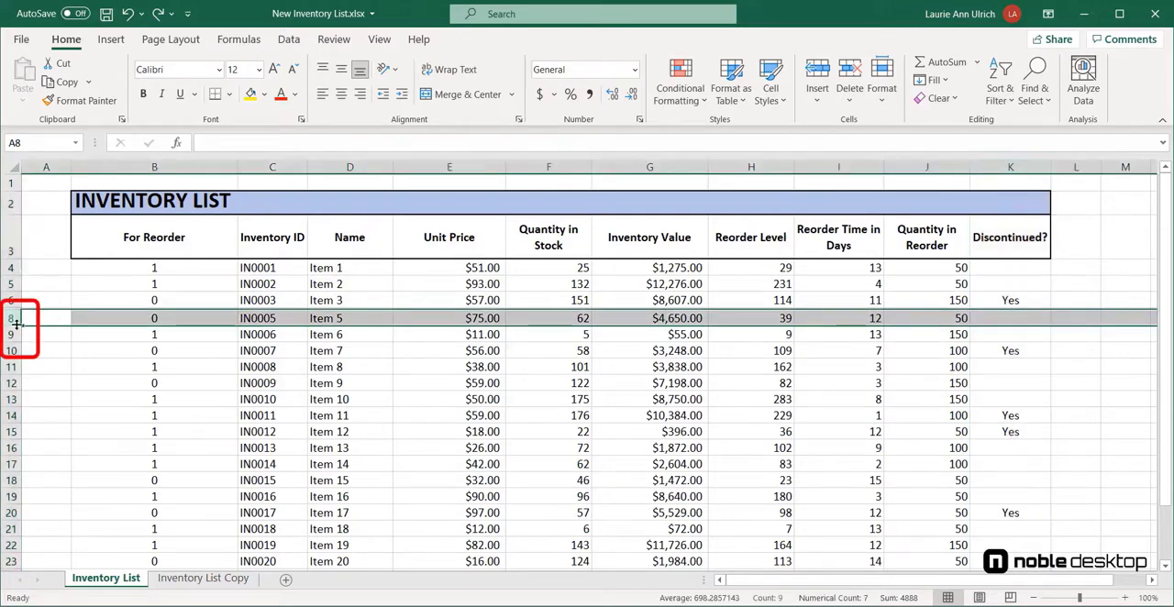
drag(15, 325, 18, 346)
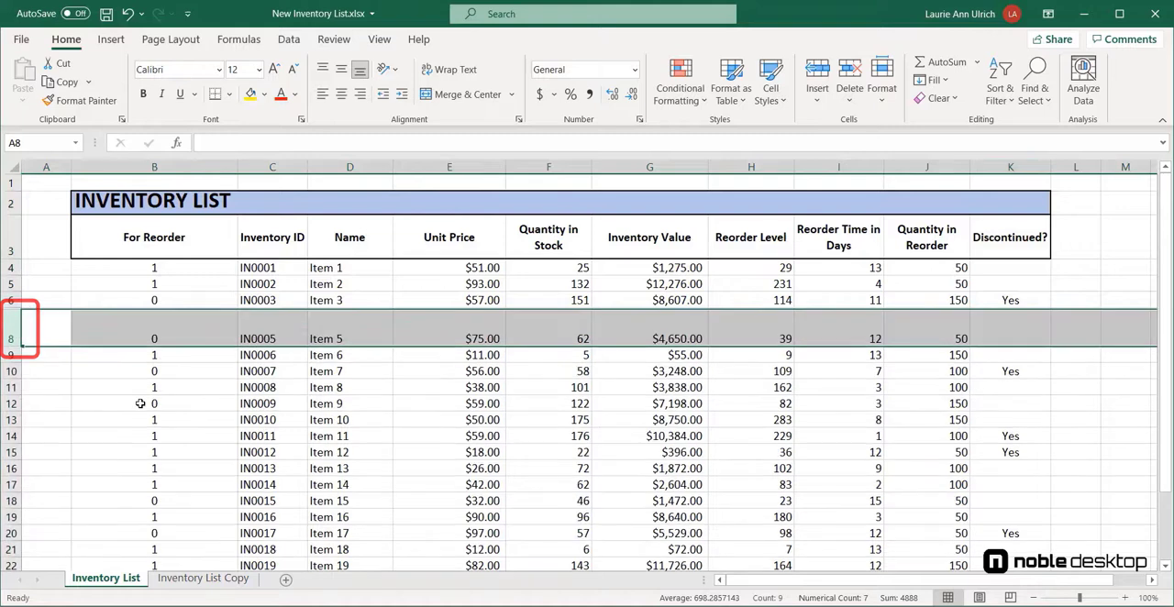
double_click(9, 346)
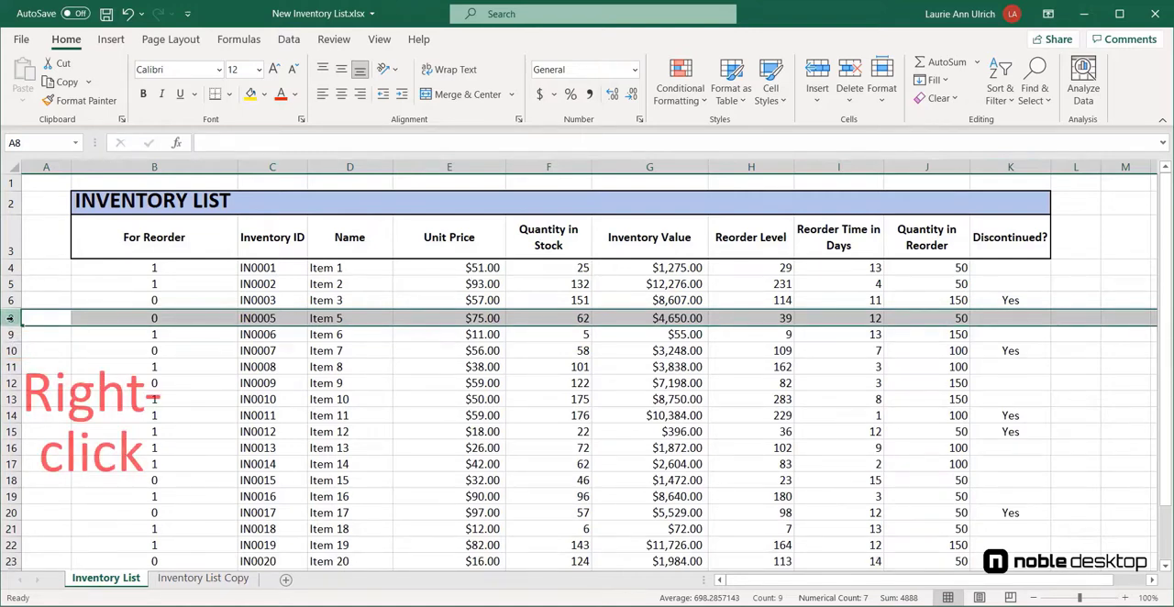
- Set the height of row 8 to 10 and restore it with AutoFit Row Height
right_click(14, 321)
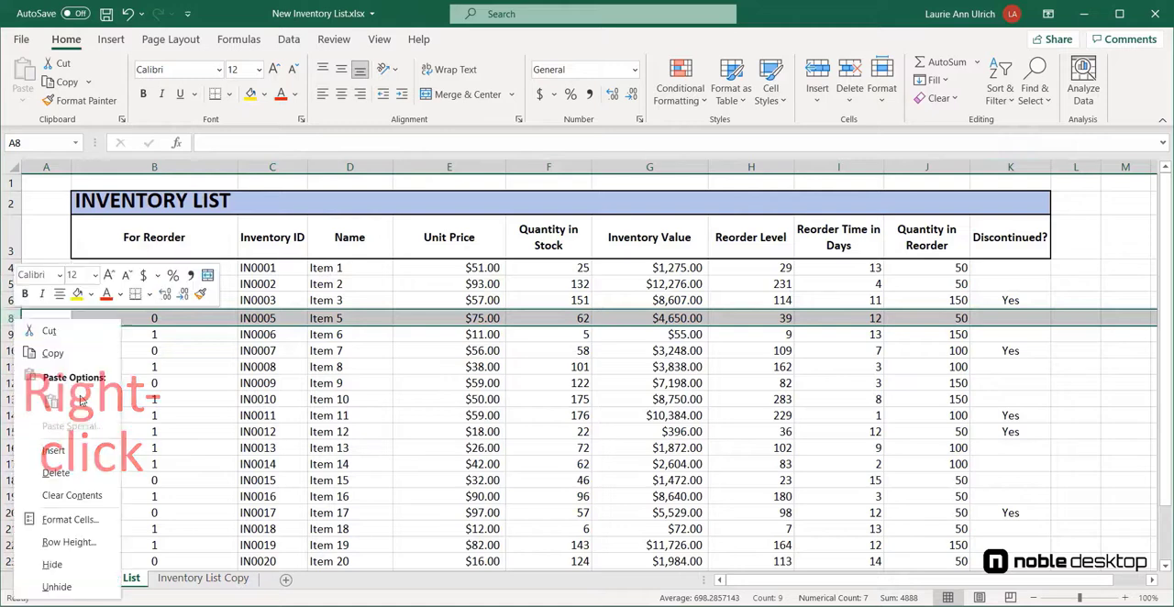
click(92, 546)
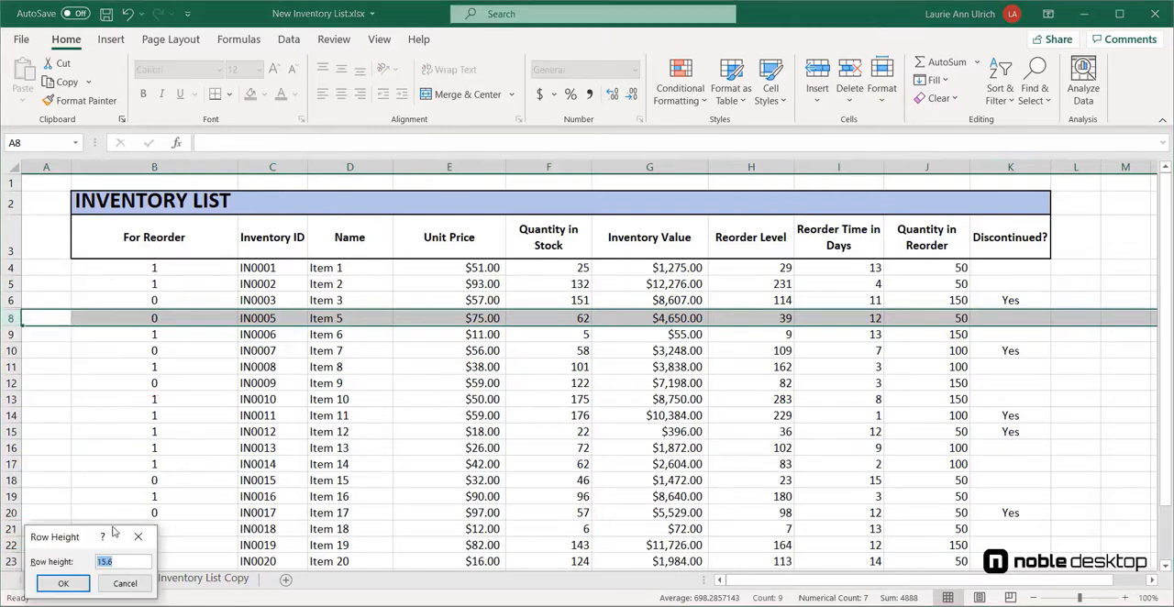
text(10)
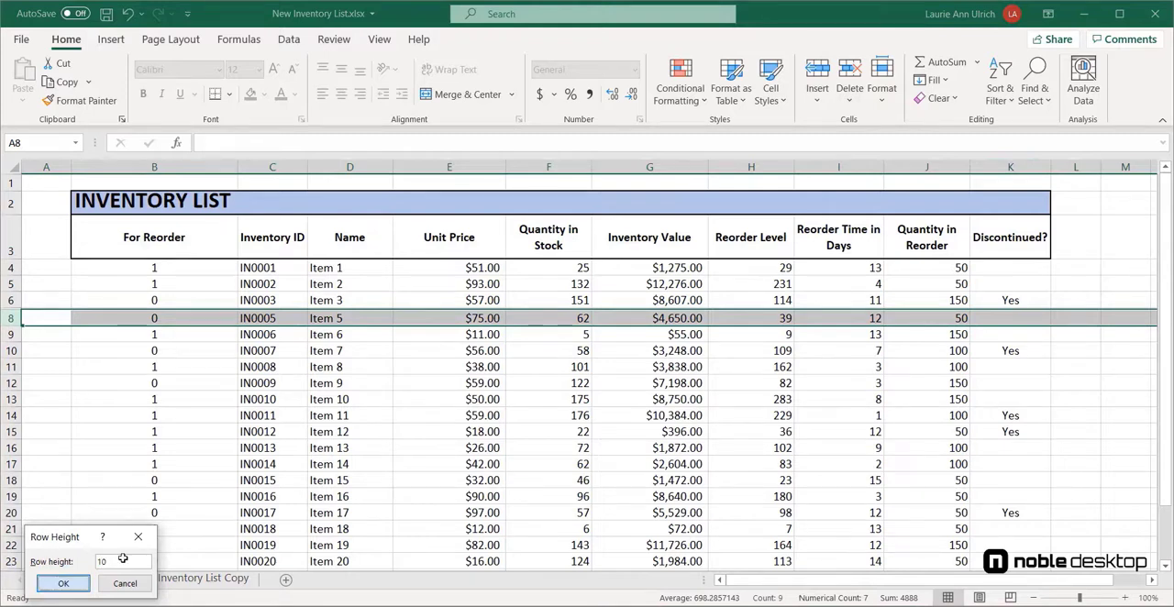
key(Return)
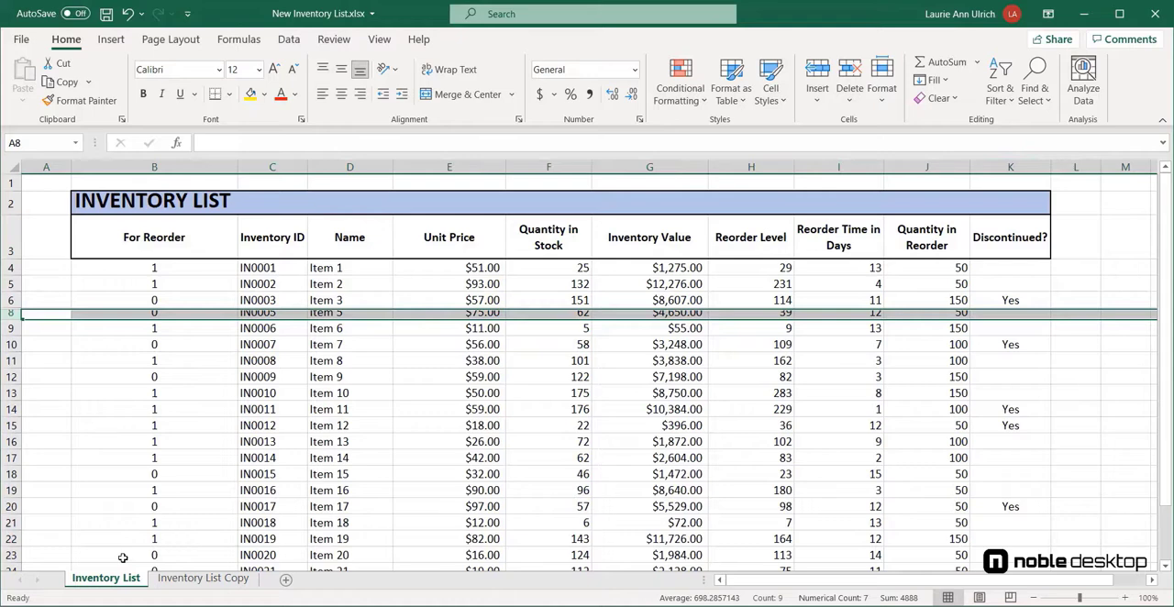
click(878, 81)
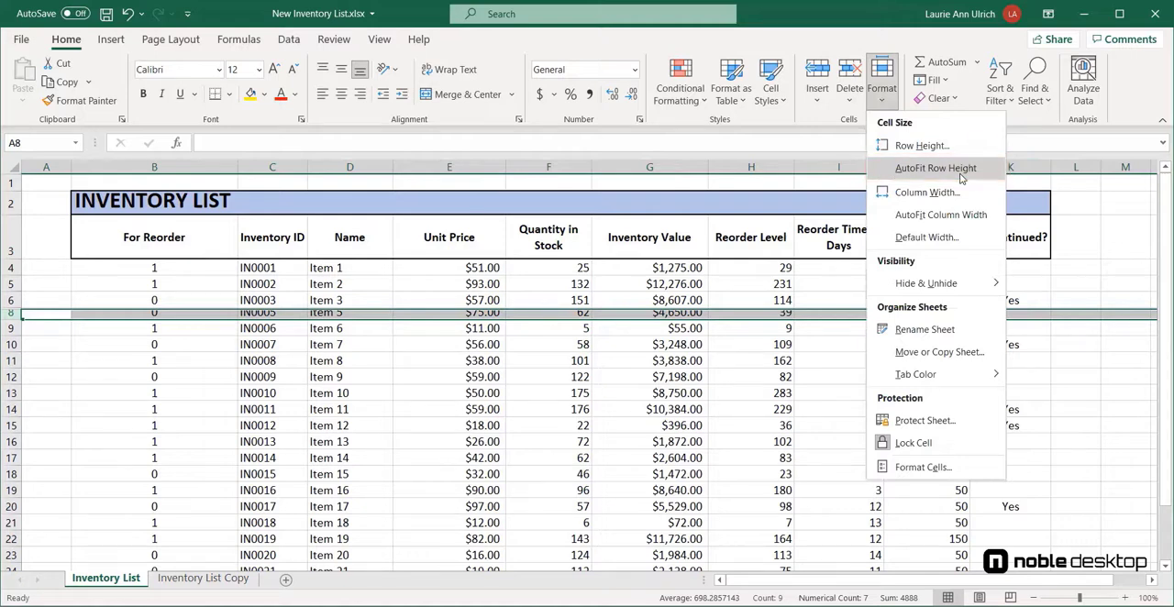
click(960, 176)
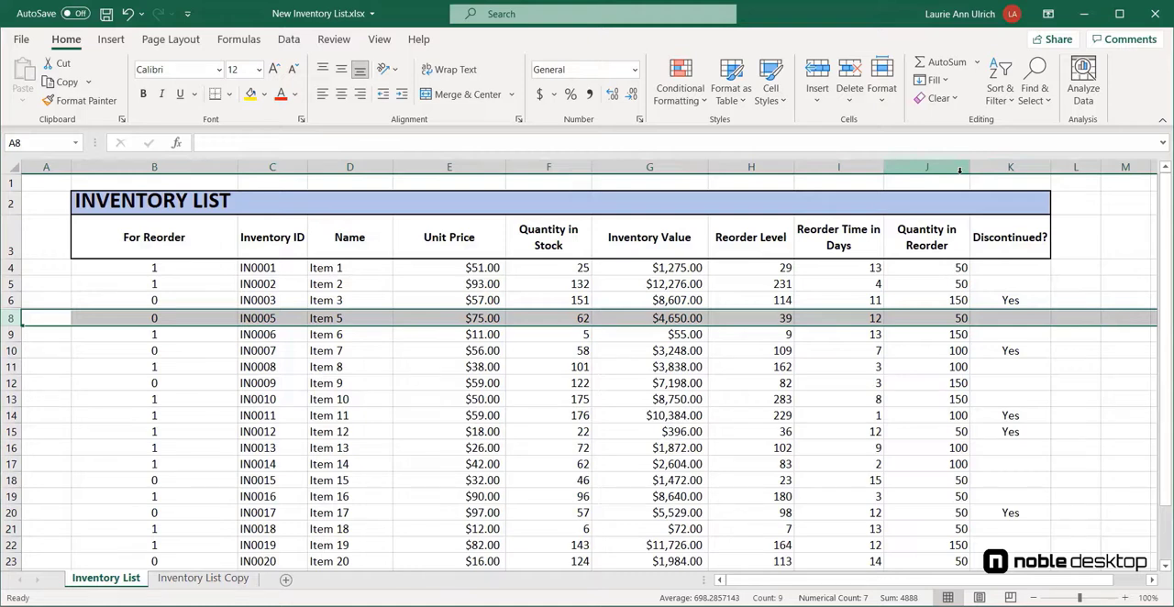
- Select columns B through K and autofit all their widths to the contents at once
click(225, 168)
key(ctrl+shift+Right)
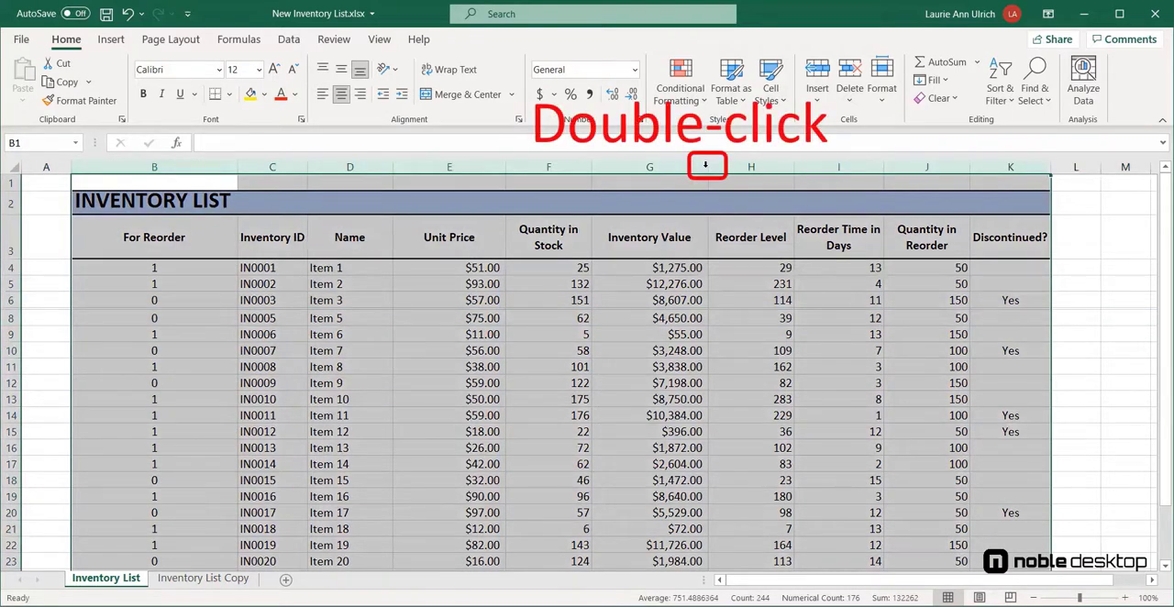
double_click(705, 165)
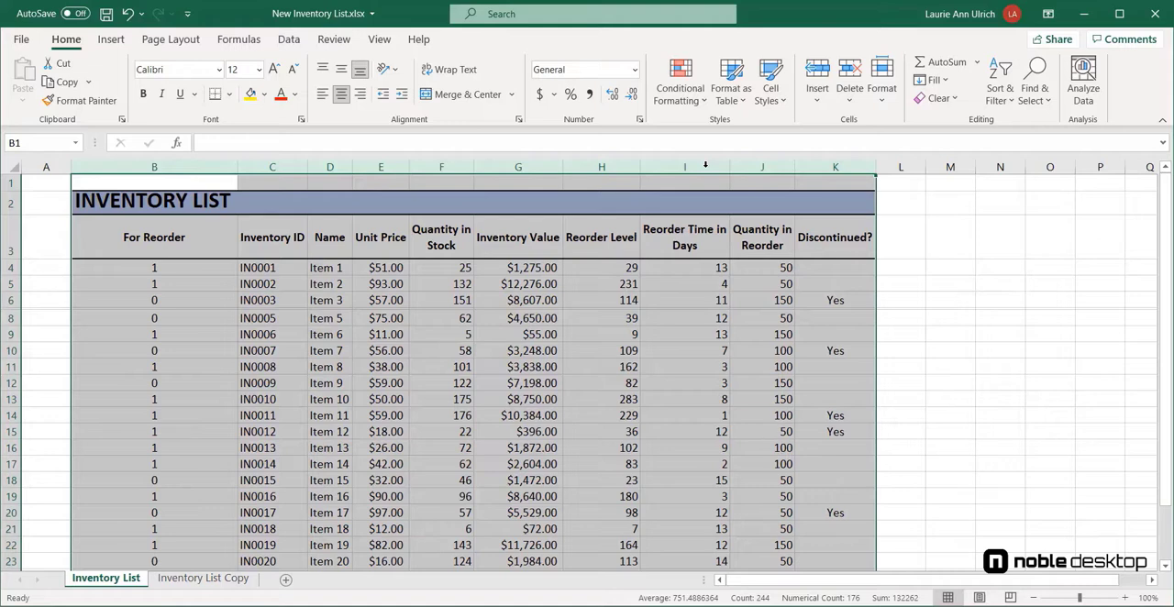
- Narrow the Inventory Value column G by hand so its header wraps, and autofit it to show all values
click(531, 169)
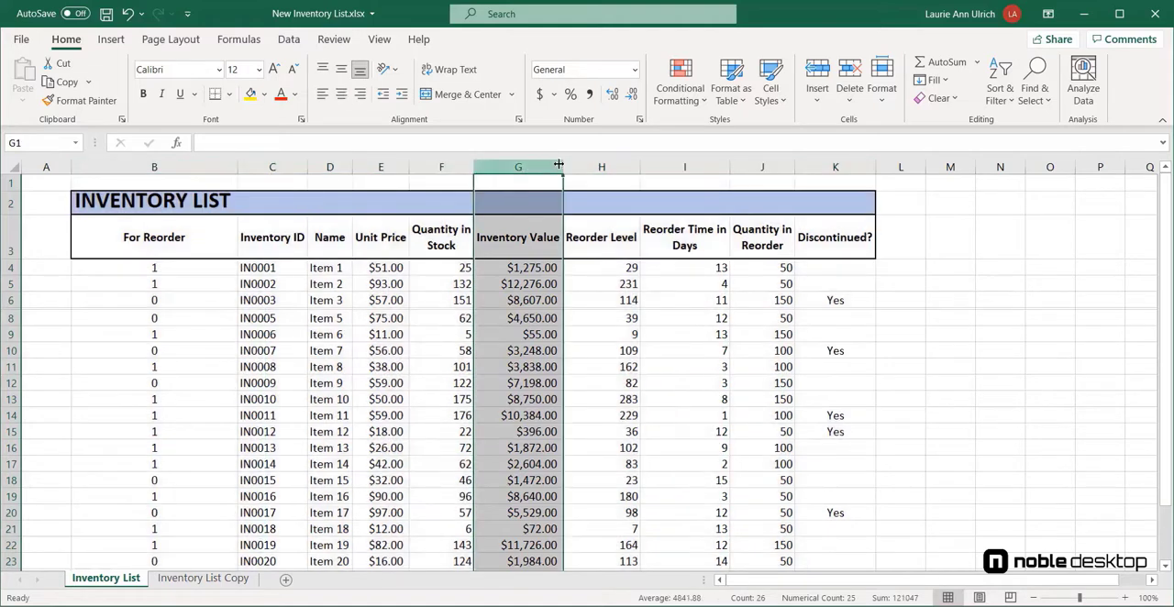
mouse_move(537, 168)
mouse_down()
mouse_move(561, 168)
mouse_move(537, 174)
mouse_up()
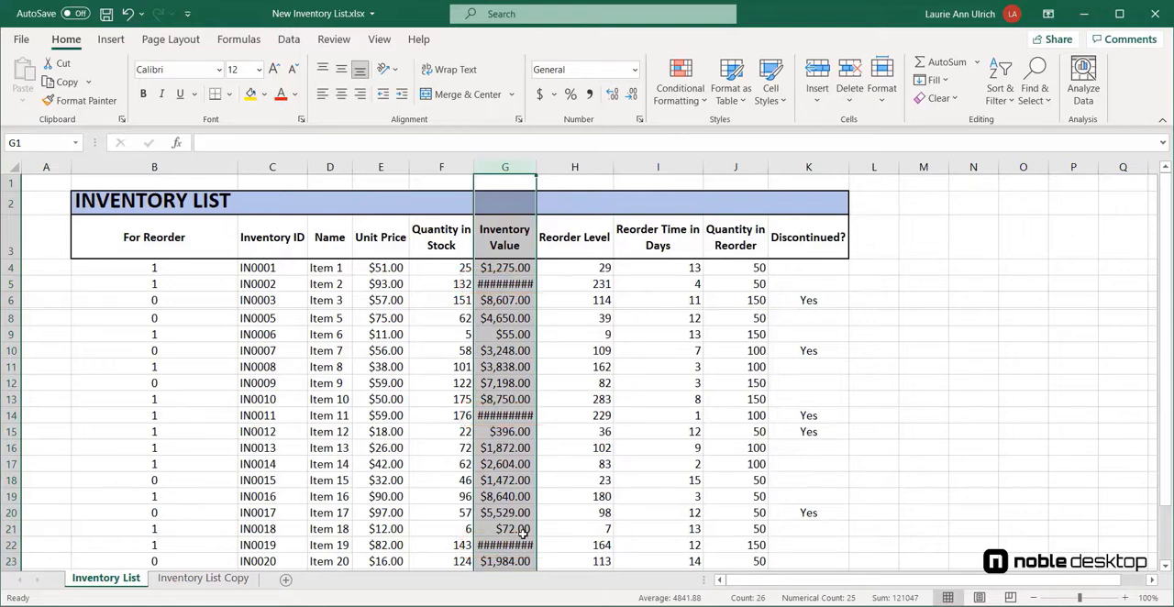
double_click(538, 166)
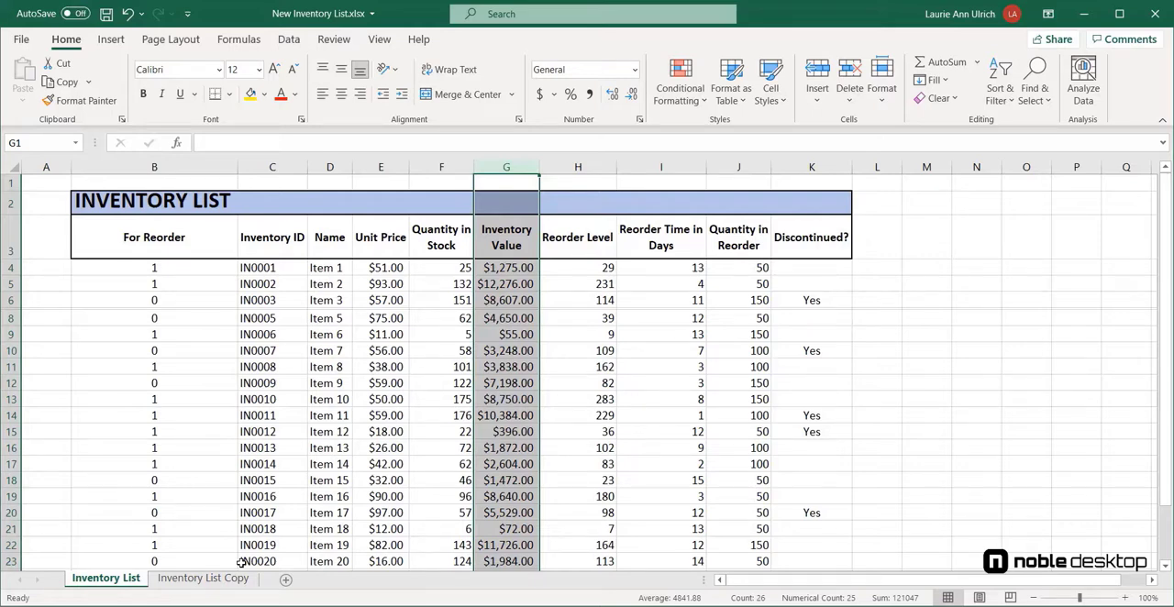
- On the Inventory List Copy sheet, give columns B through K a uniform width of about 16.8
click(202, 578)
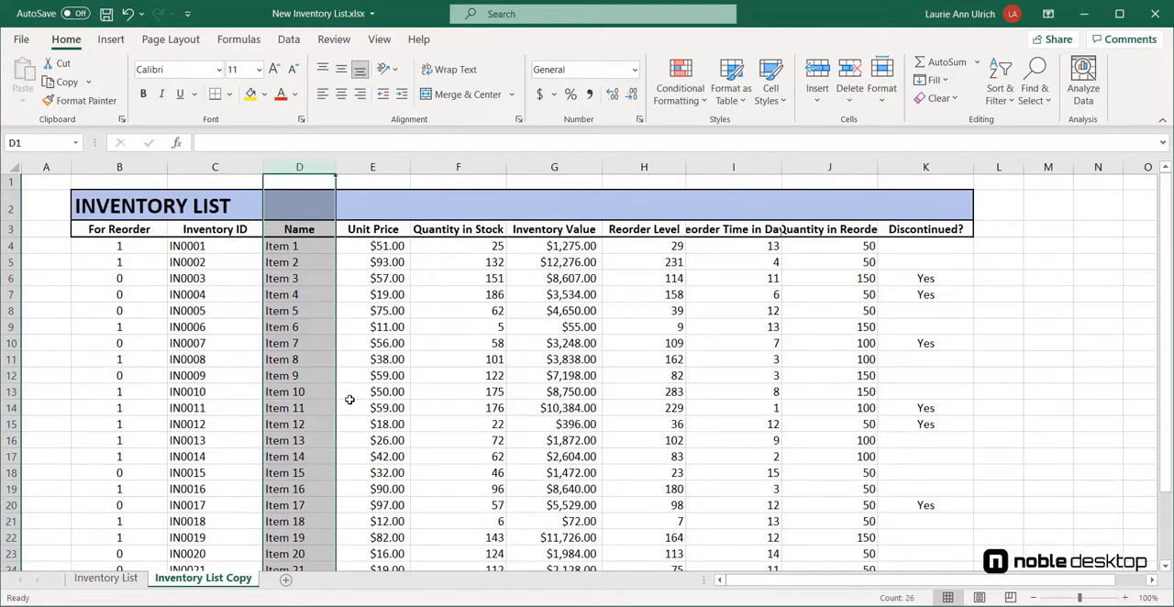
click(132, 166)
drag(589, 151, 911, 159)
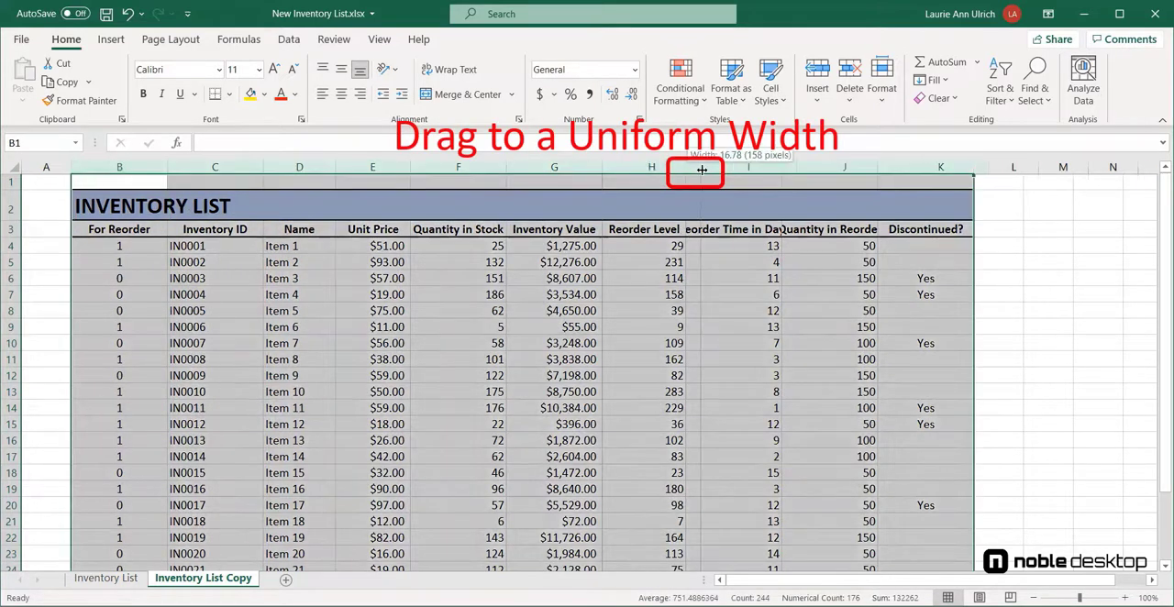
drag(686, 171, 699, 170)
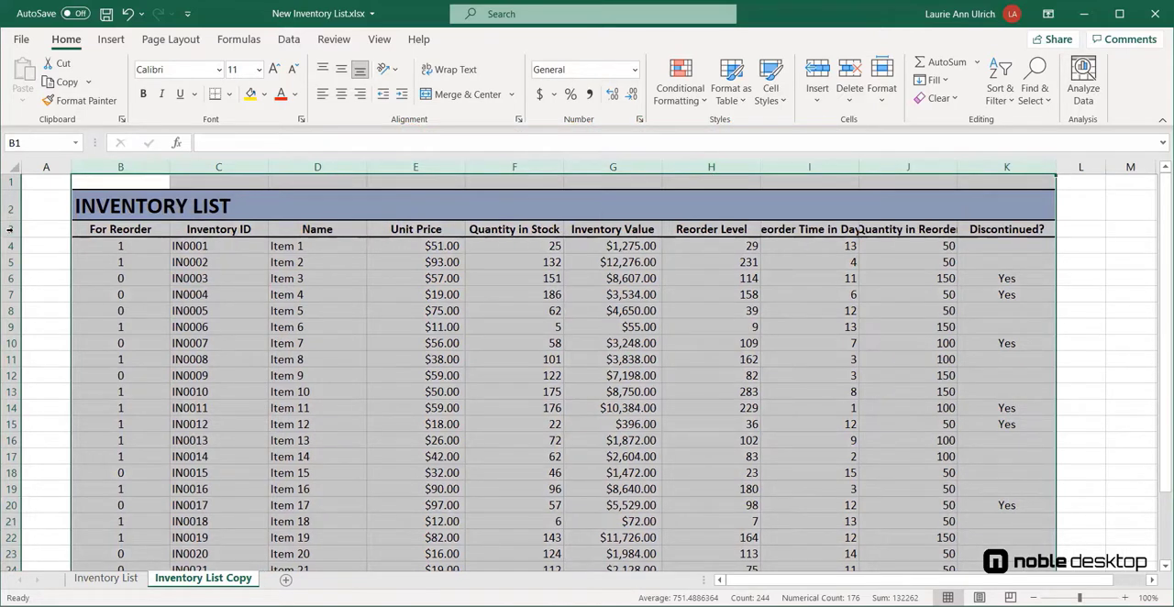
- Turn on Wrap Text for the column headings in row 3 of the Inventory List Copy sheet
click(9, 230)
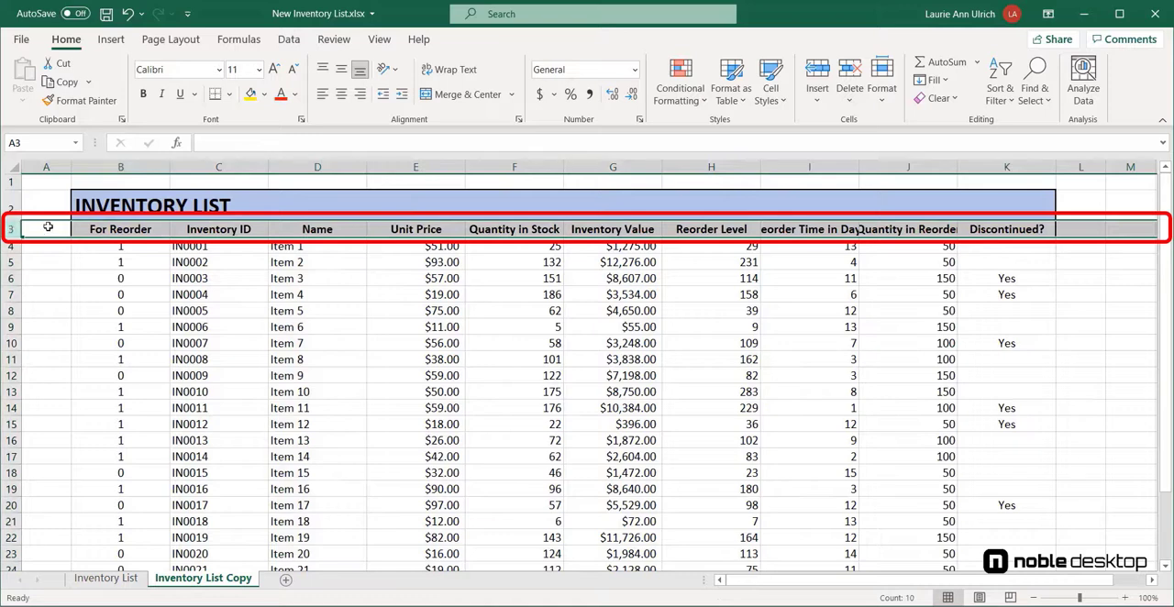
click(471, 77)
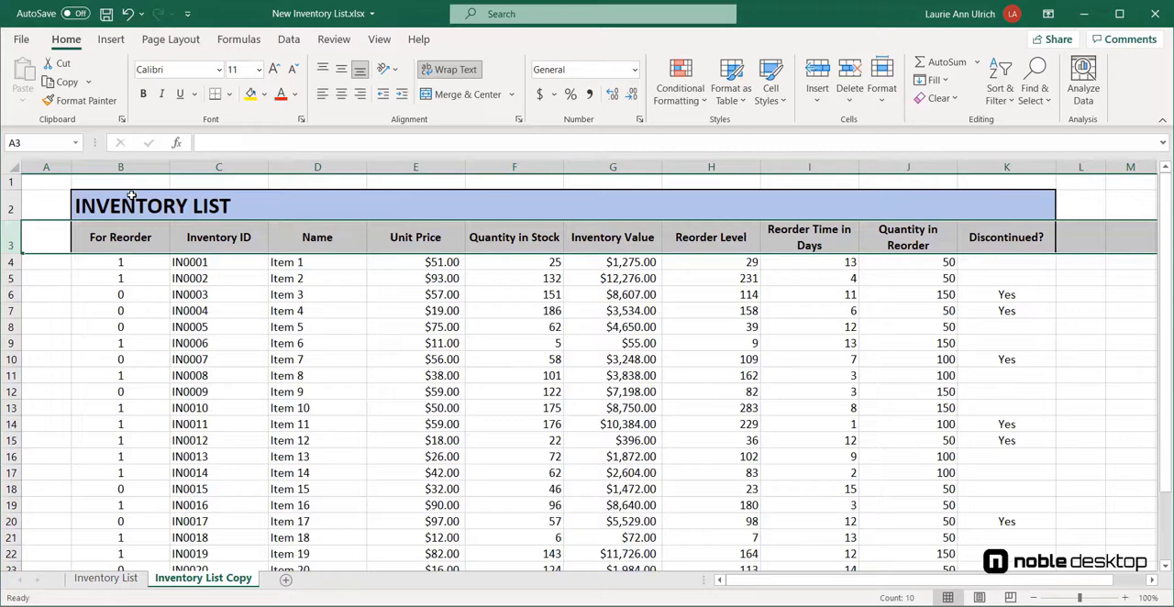
- Merge and center the INVENTORY LIST title across cells B2 to K2, and view the other merge options without applying one
drag(131, 196, 963, 200)
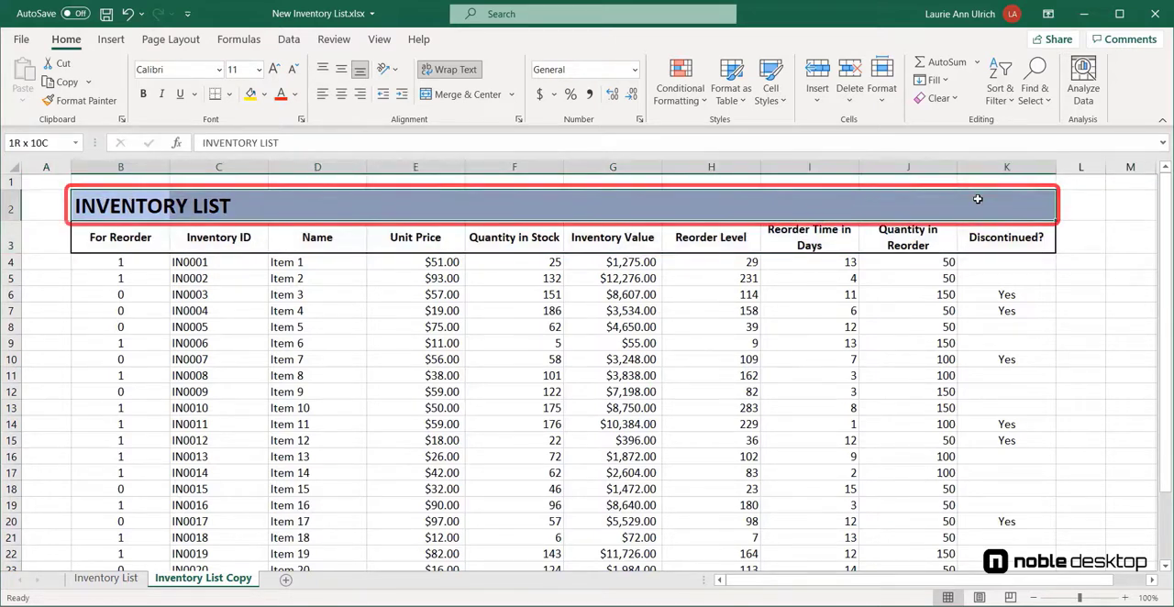
click(468, 94)
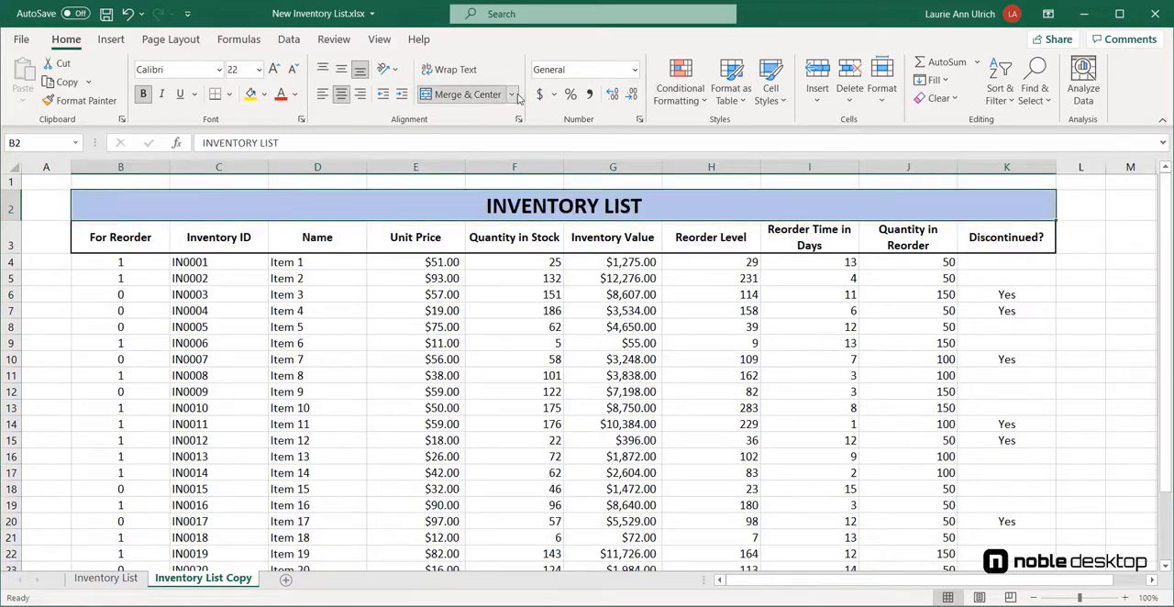
click(512, 95)
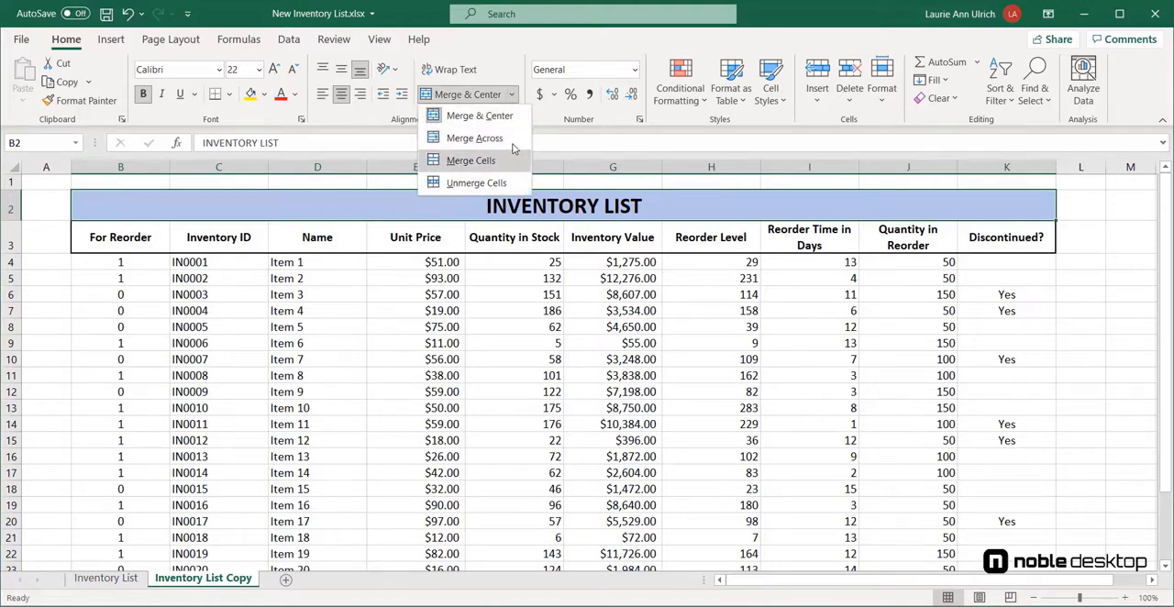
click(516, 65)
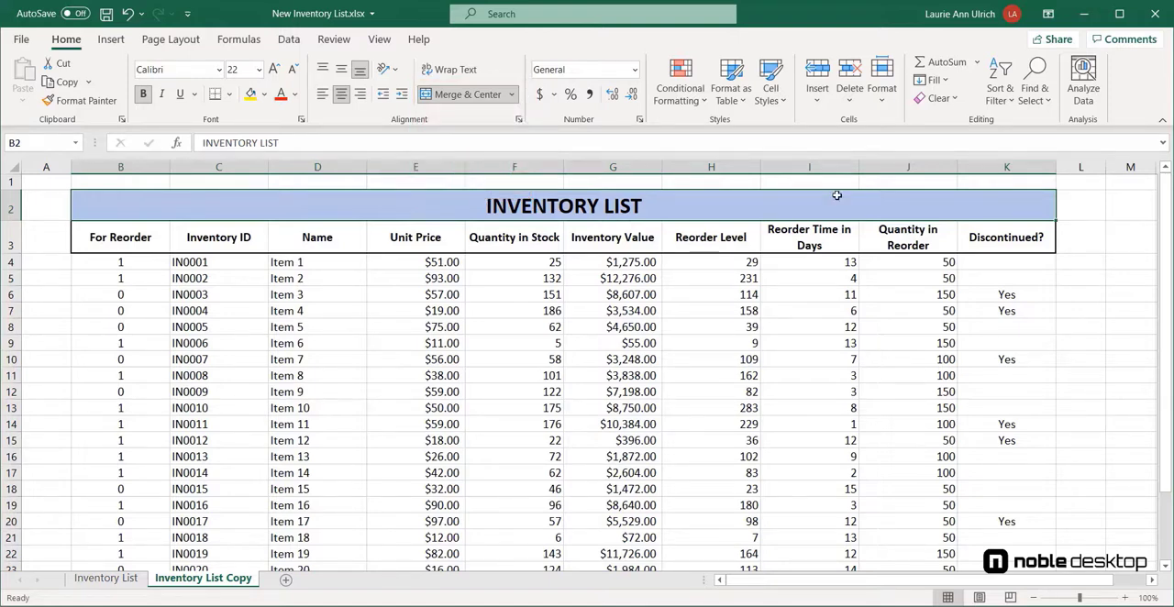